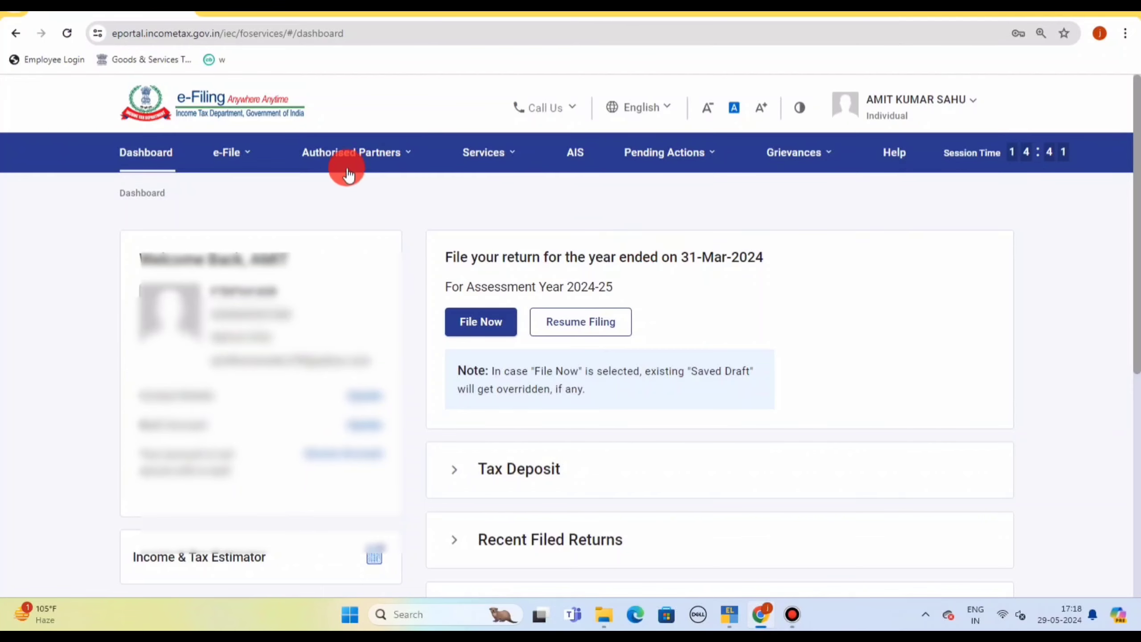
Step: Open the e-Pay Tax service from the e-filing dashboard
left_click(242, 155)
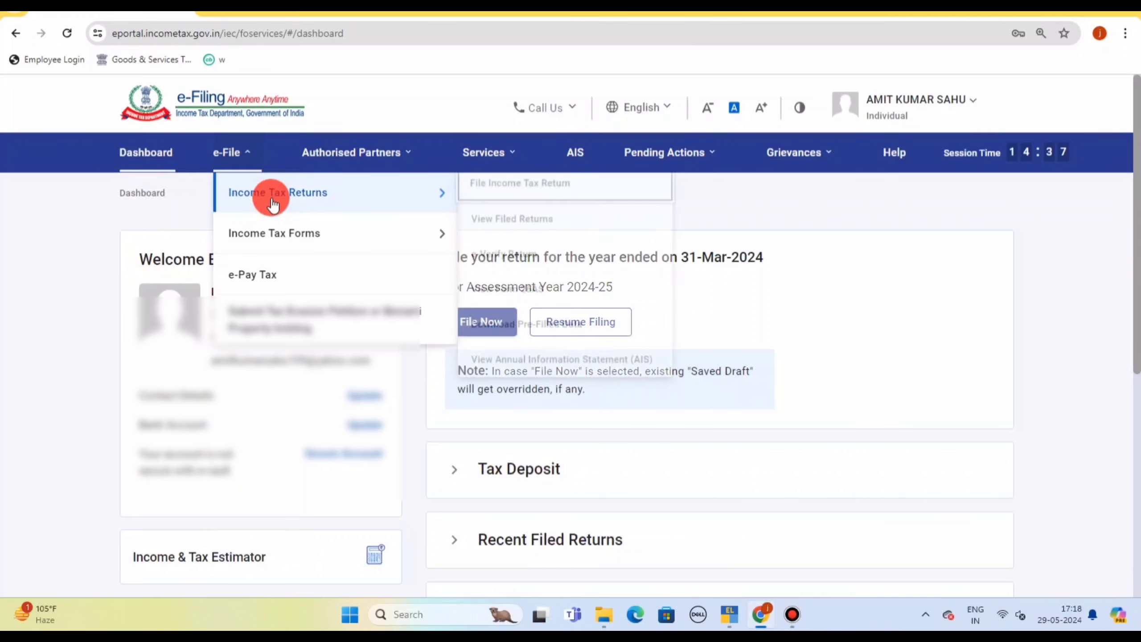
left_click(272, 275)
left_click(245, 151)
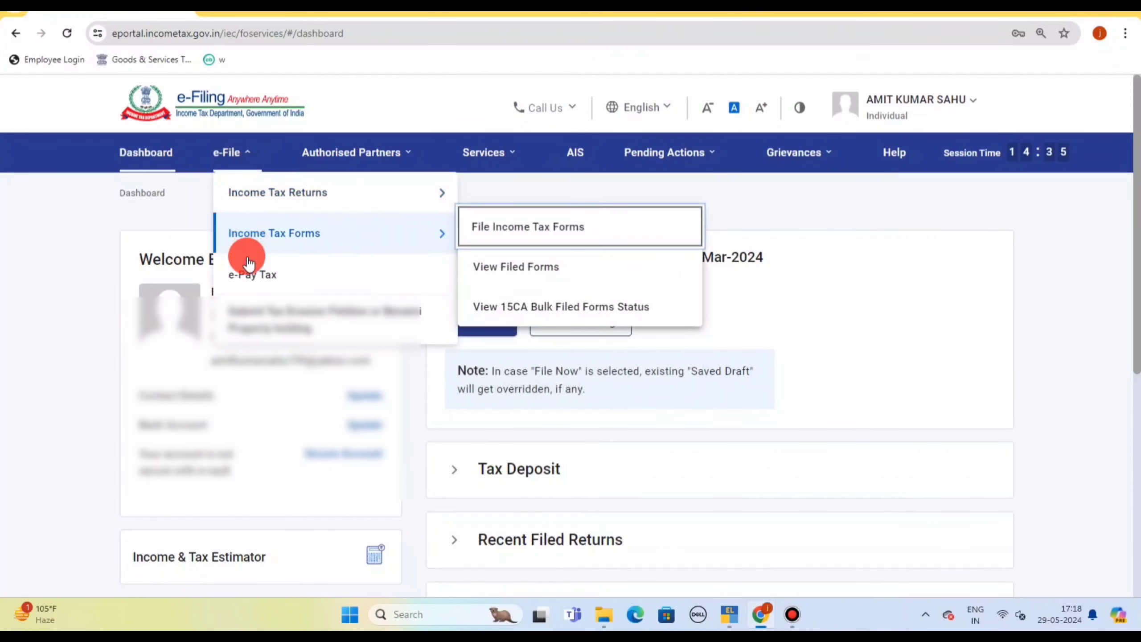
left_click(267, 286)
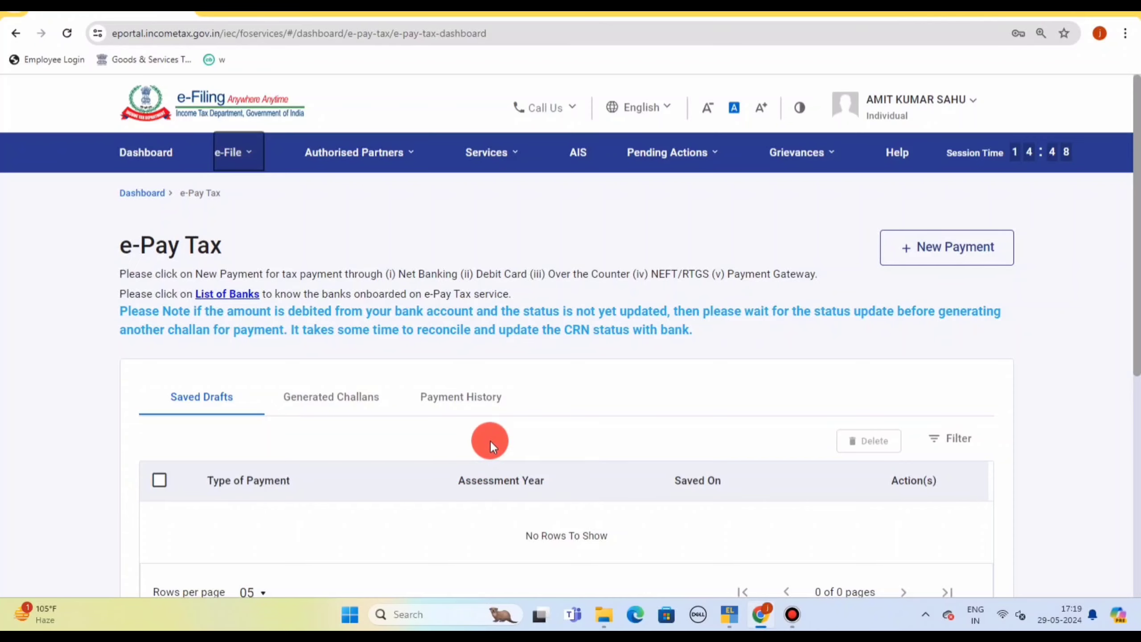
Step: Start a new tax payment and proceed with the Income Tax category
left_click(914, 251)
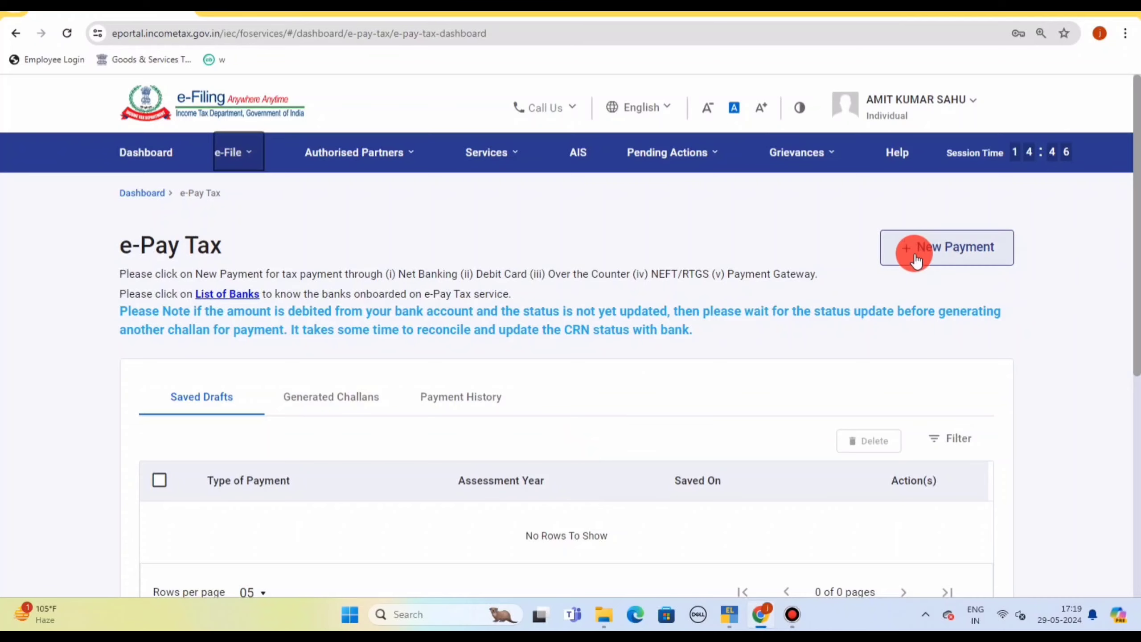
left_click(954, 258)
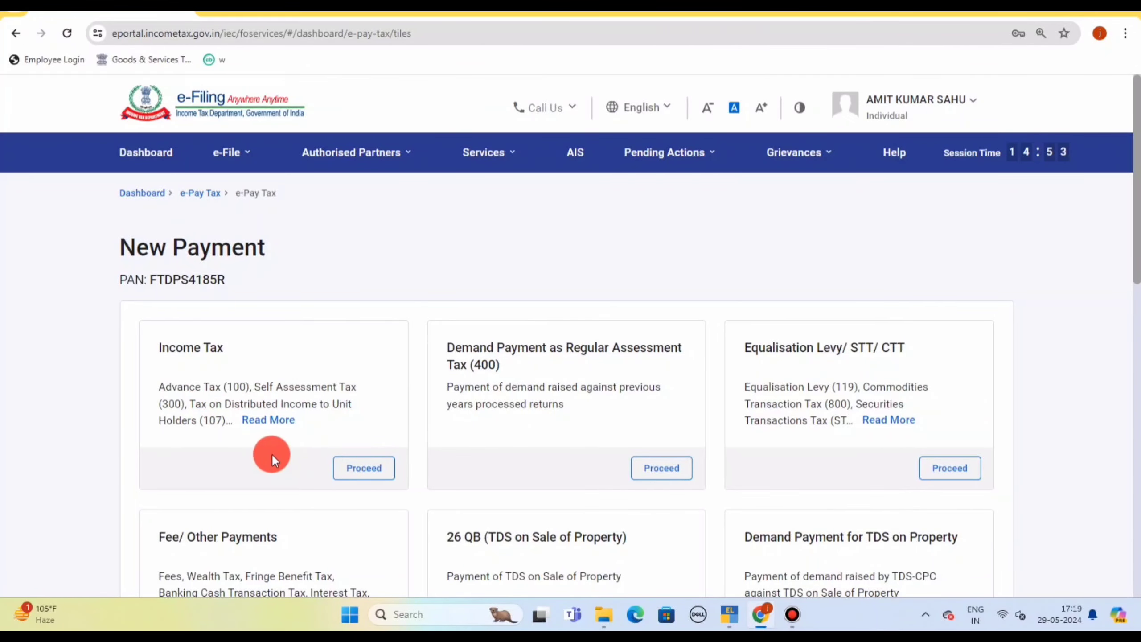
scroll(271, 454, "down", 3)
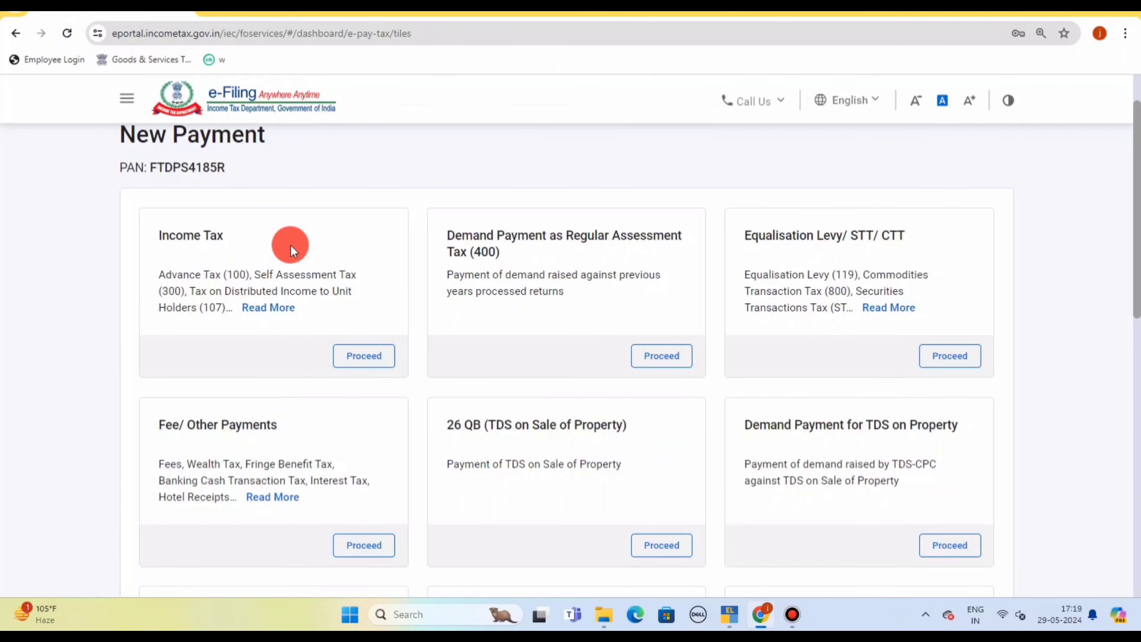
left_click(362, 360)
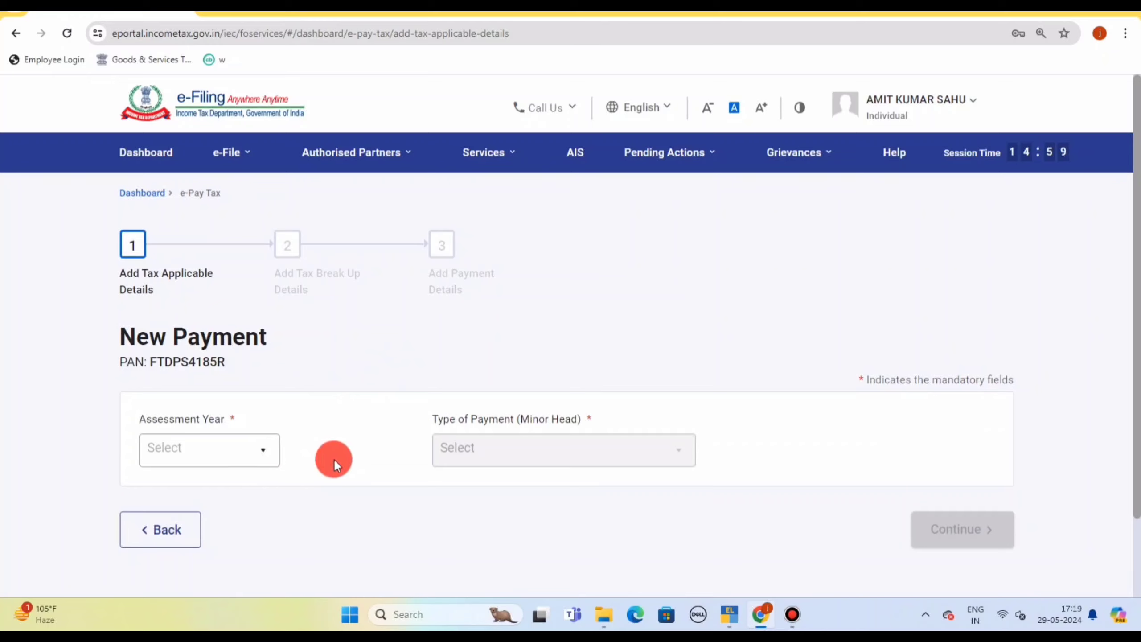
Step: Set the assessment year to 2024-25 and the payment type to Self-Assessment Tax (300), and continue to the tax break-up
left_click(255, 449)
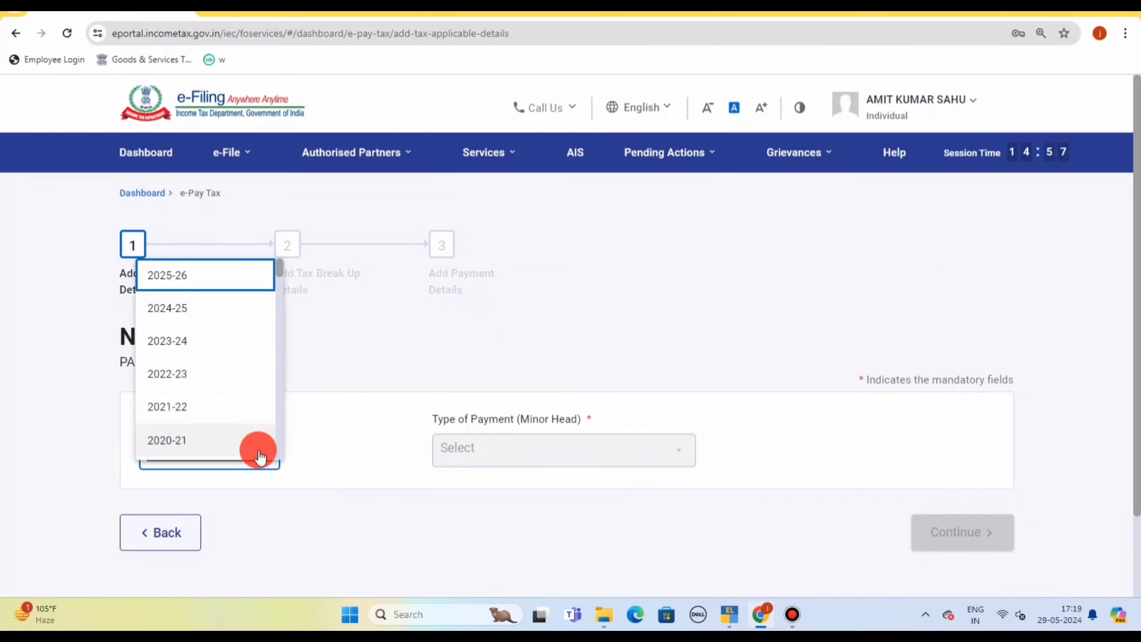
left_click(220, 319)
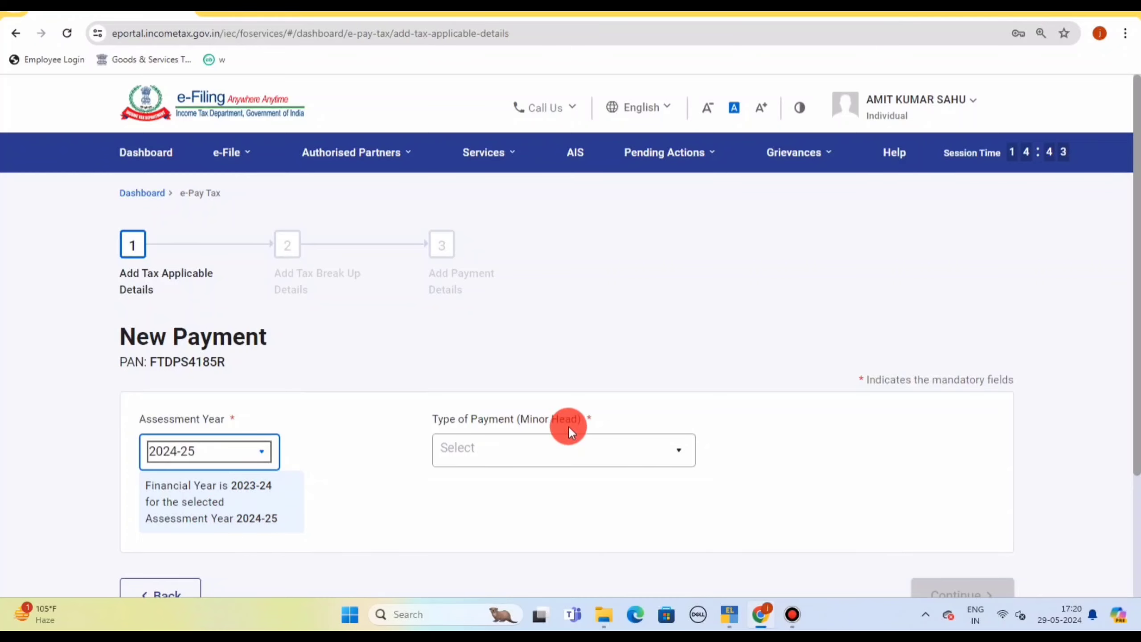
left_click(536, 451)
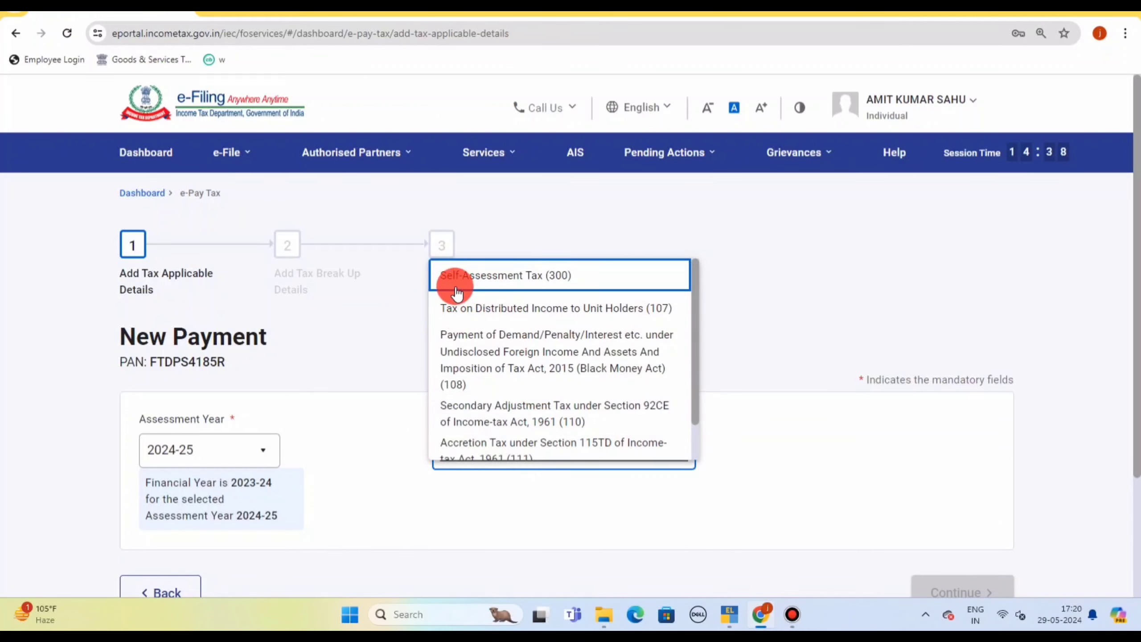
left_click(539, 282)
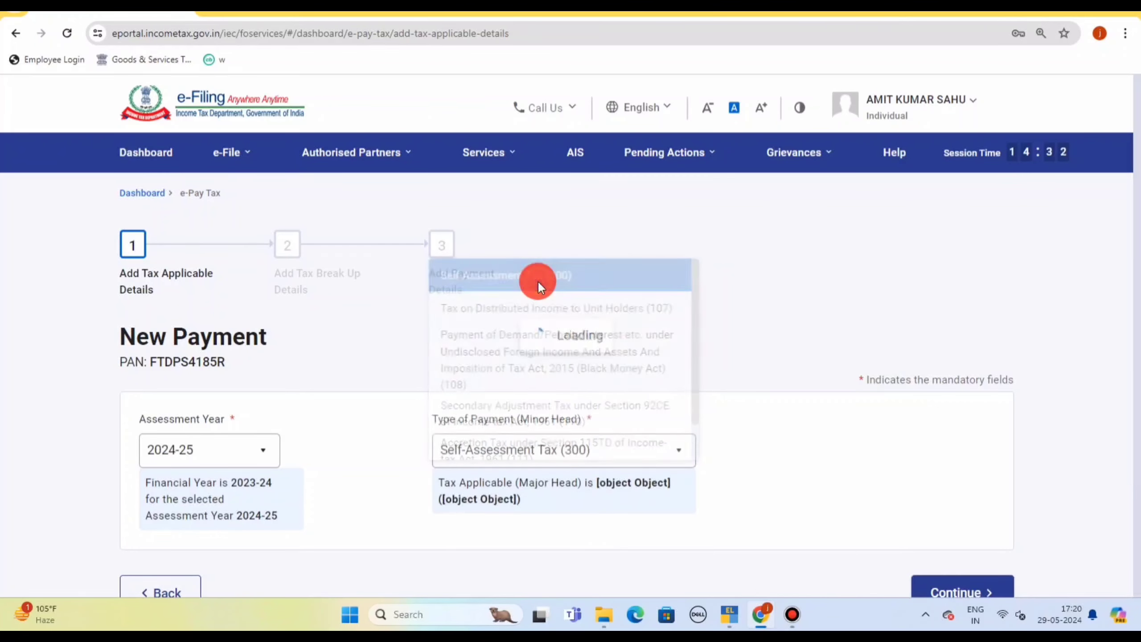
scroll(583, 527, "down", 2)
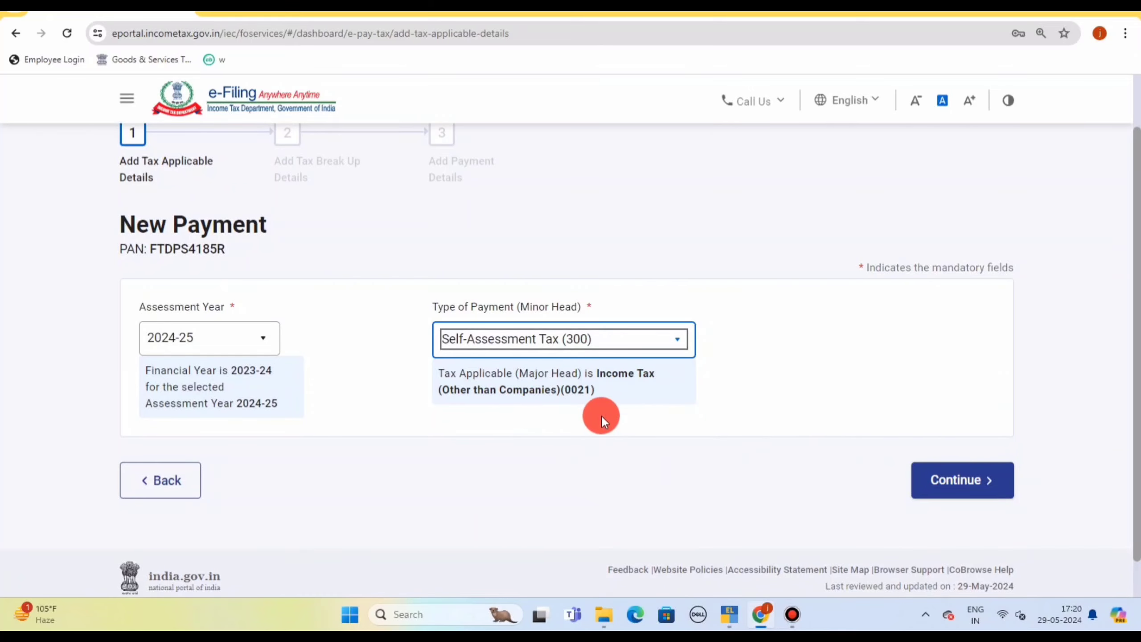
left_click(956, 485)
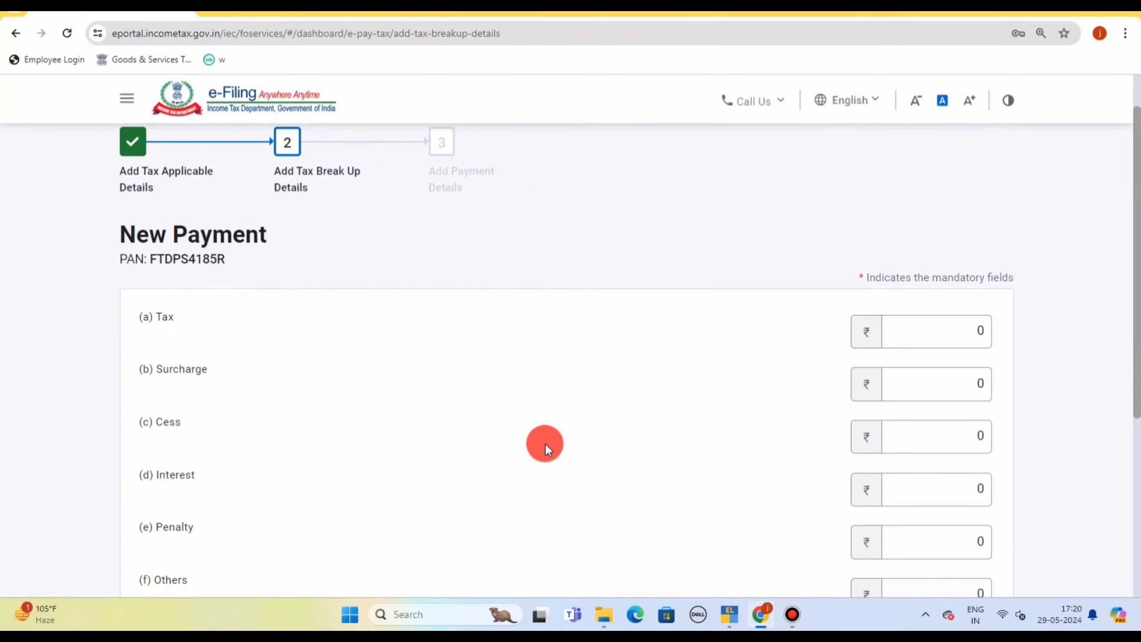
Step: Enter 1,000 as the tax amount in the break-up details and continue to the payment details
left_click(930, 336)
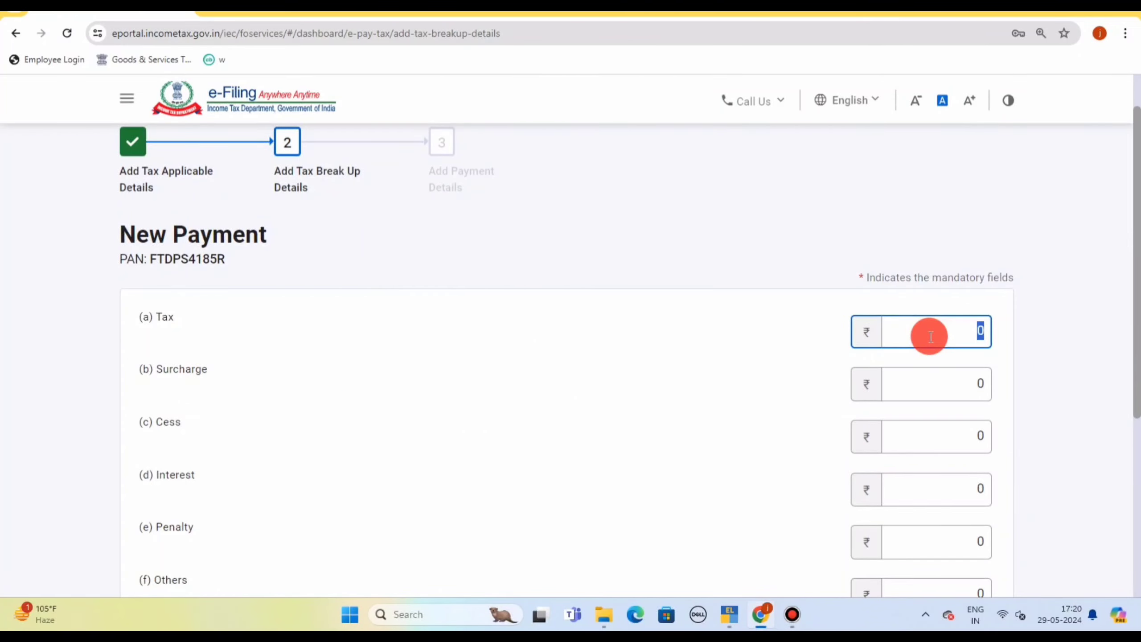
type("1000")
left_click(740, 349)
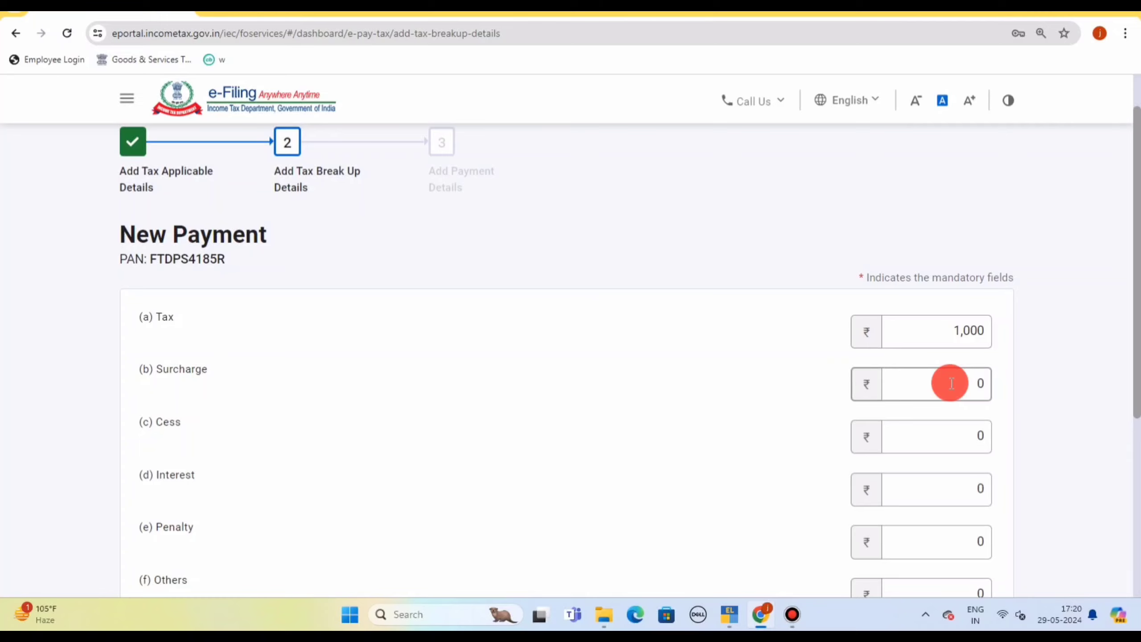
scroll(952, 383, "down", 3)
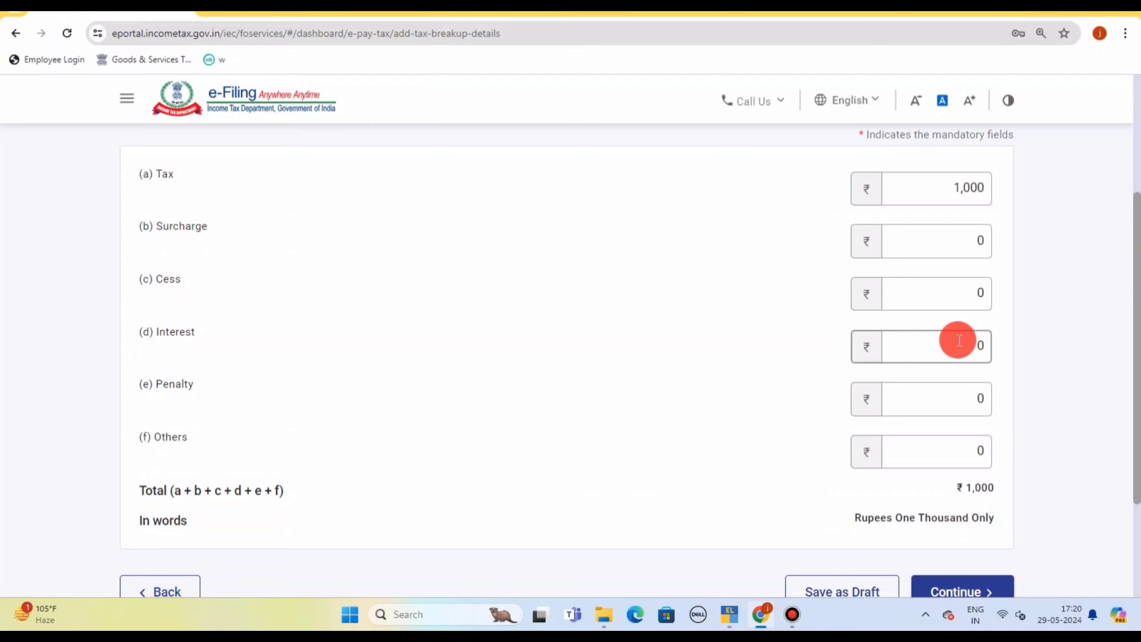
scroll(959, 340, "down", 1)
scroll(959, 340, "up", 1)
scroll(959, 340, "down", 1)
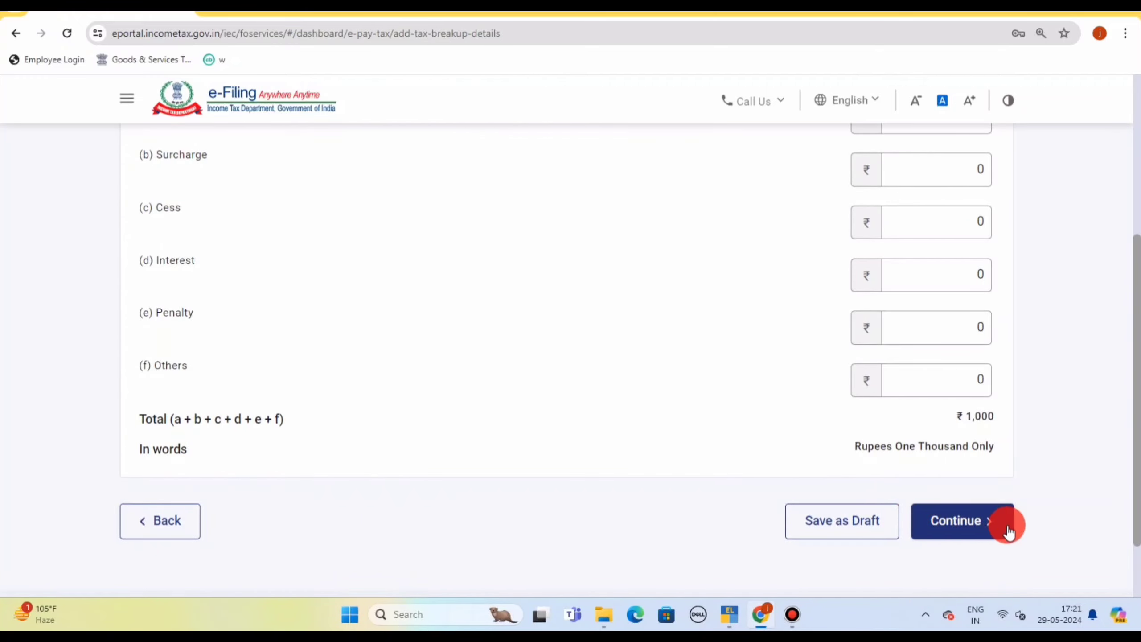
left_click(979, 522)
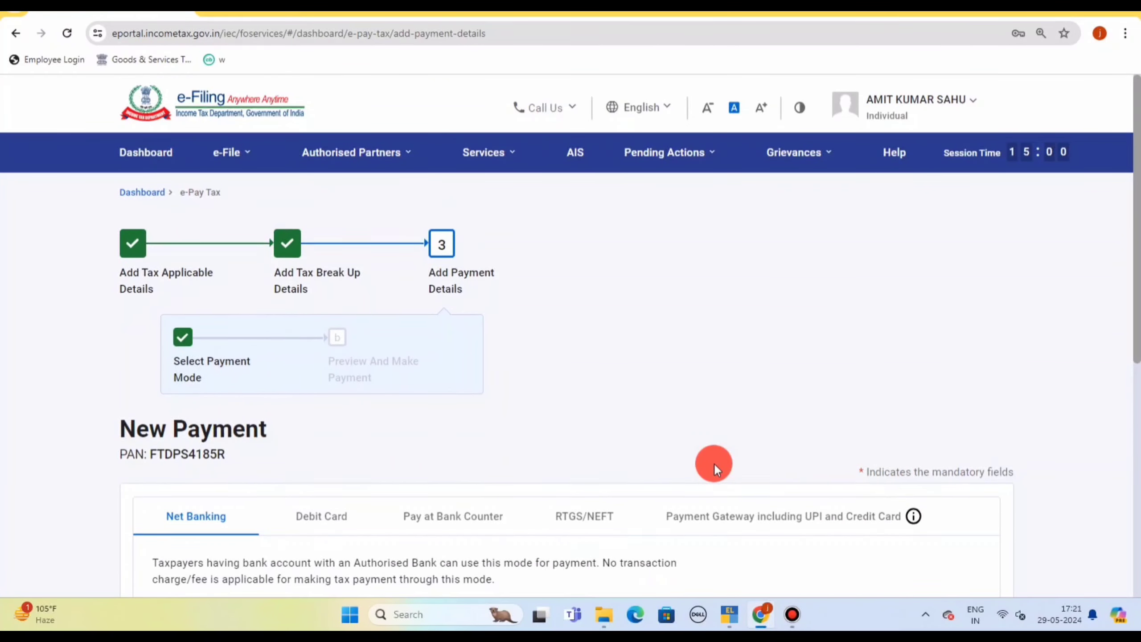
Step: Examine the Net Banking, Debit Card and Pay at Bank Counter payment modes
scroll(713, 462, "down", 5)
scroll(629, 442, "down", 1)
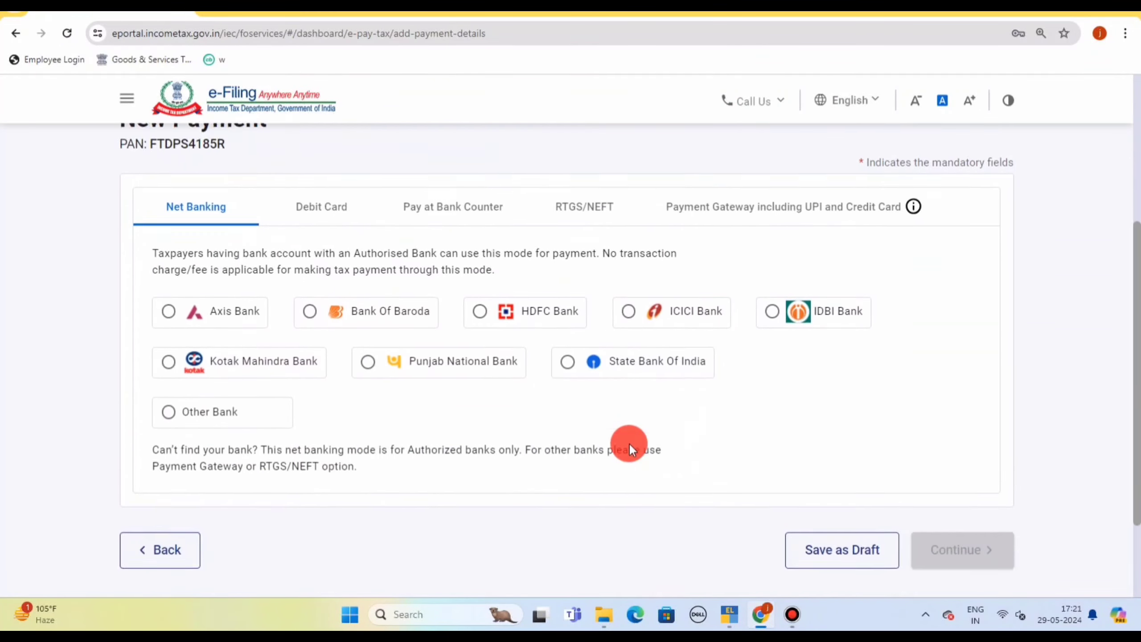
scroll(629, 442, "up", 1)
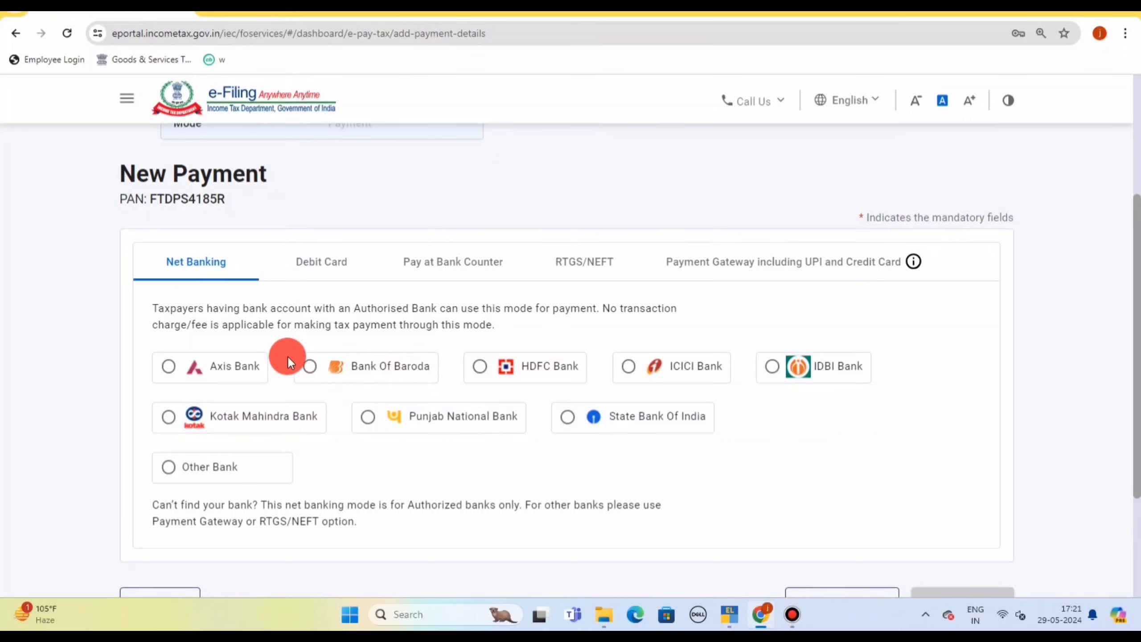
scroll(287, 357, "down", 1)
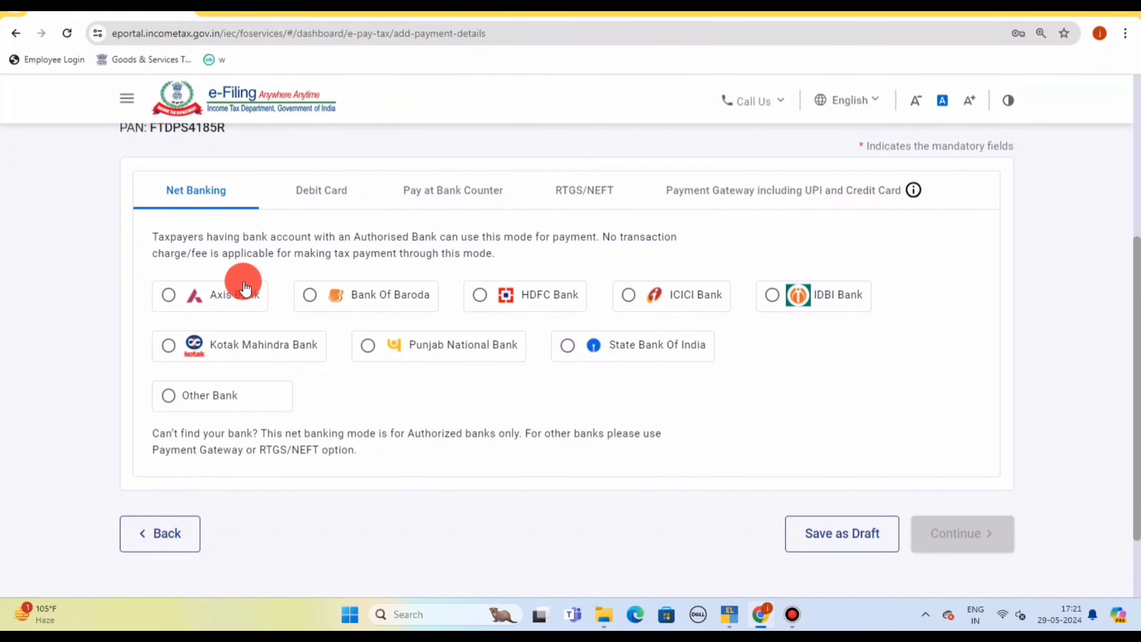
left_click(317, 194)
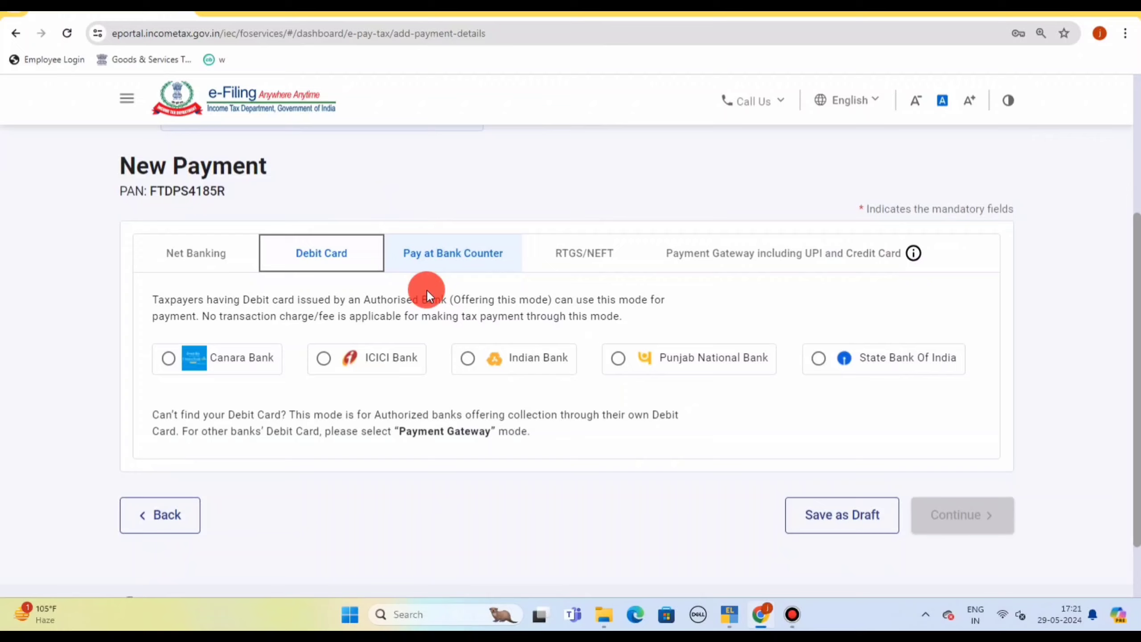
left_click(439, 259)
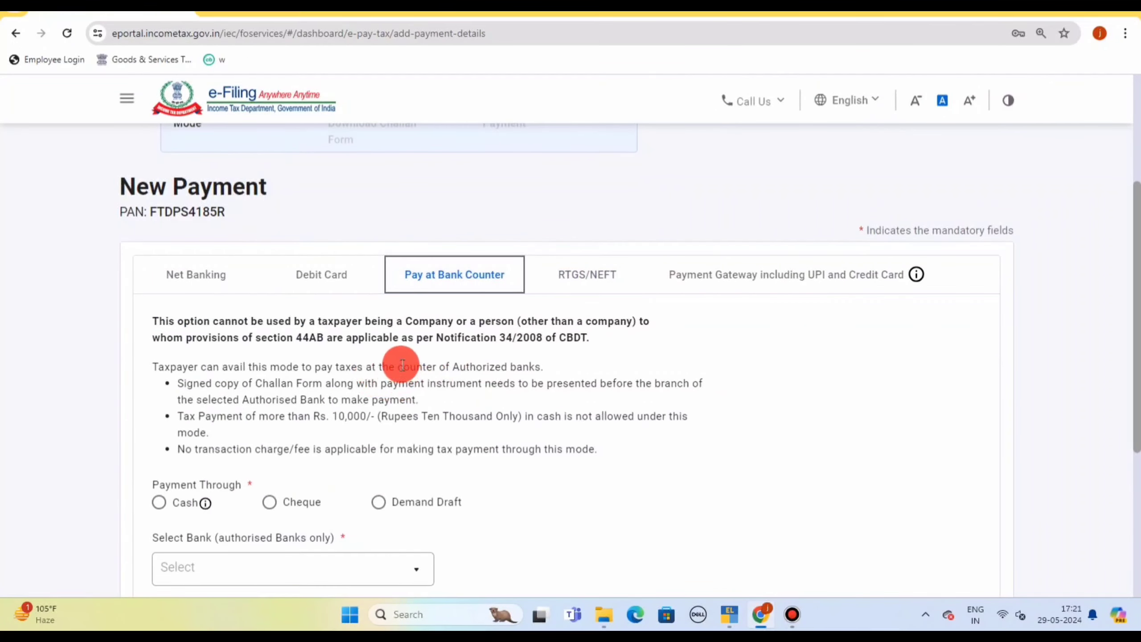
scroll(424, 362, "down", 1)
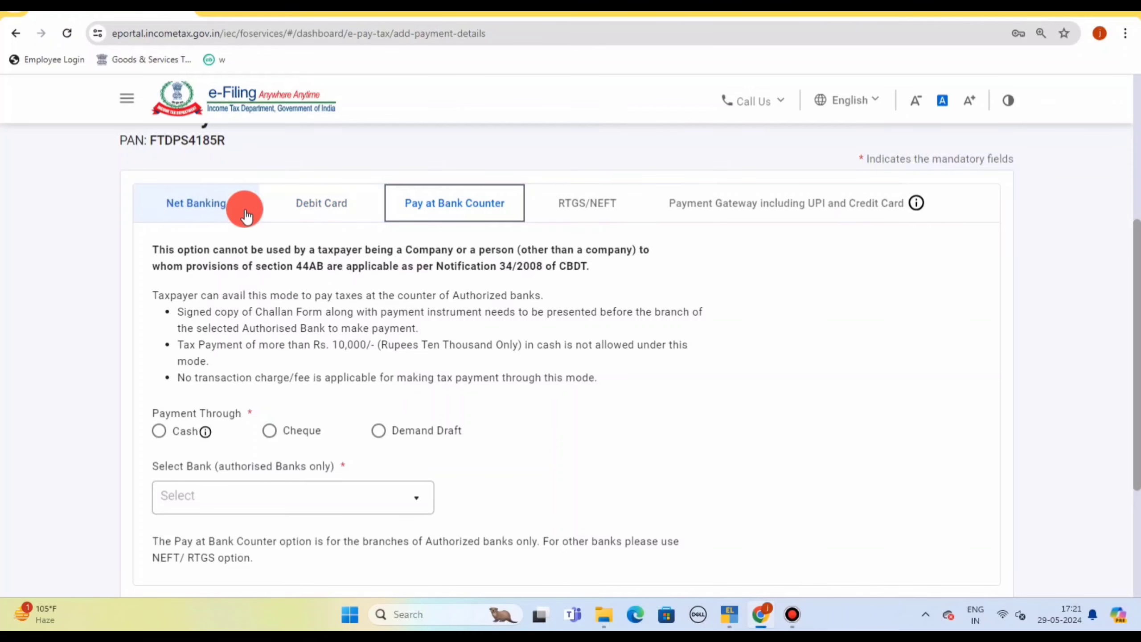
Step: Choose Net Banking with State Bank Of India as the payment mode and continue to the preview
left_click(220, 218)
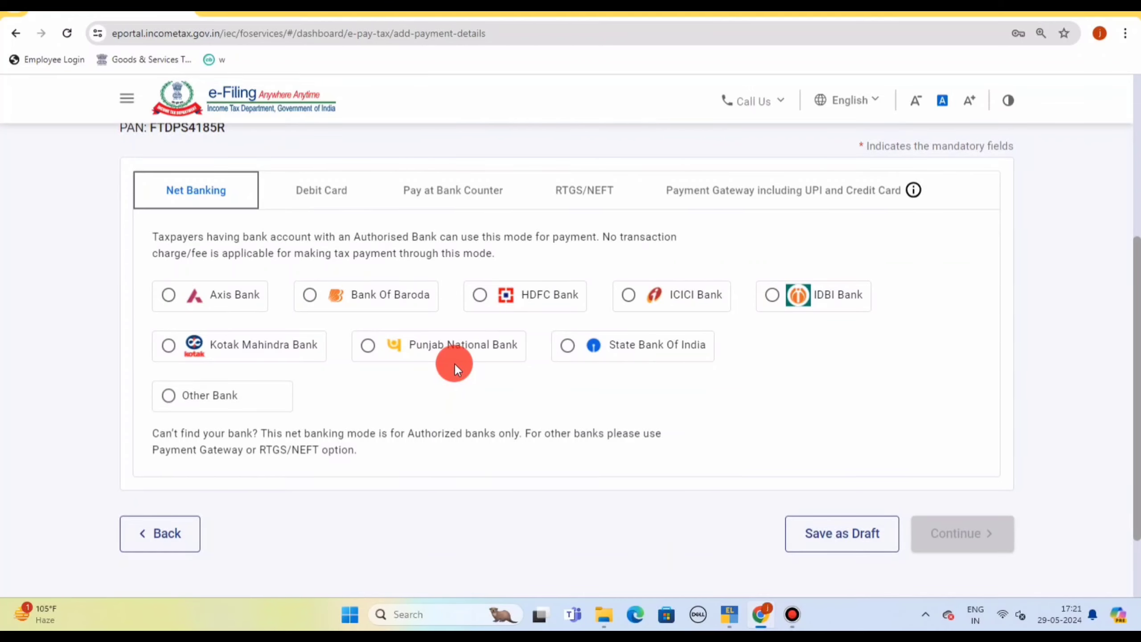
left_click(567, 345)
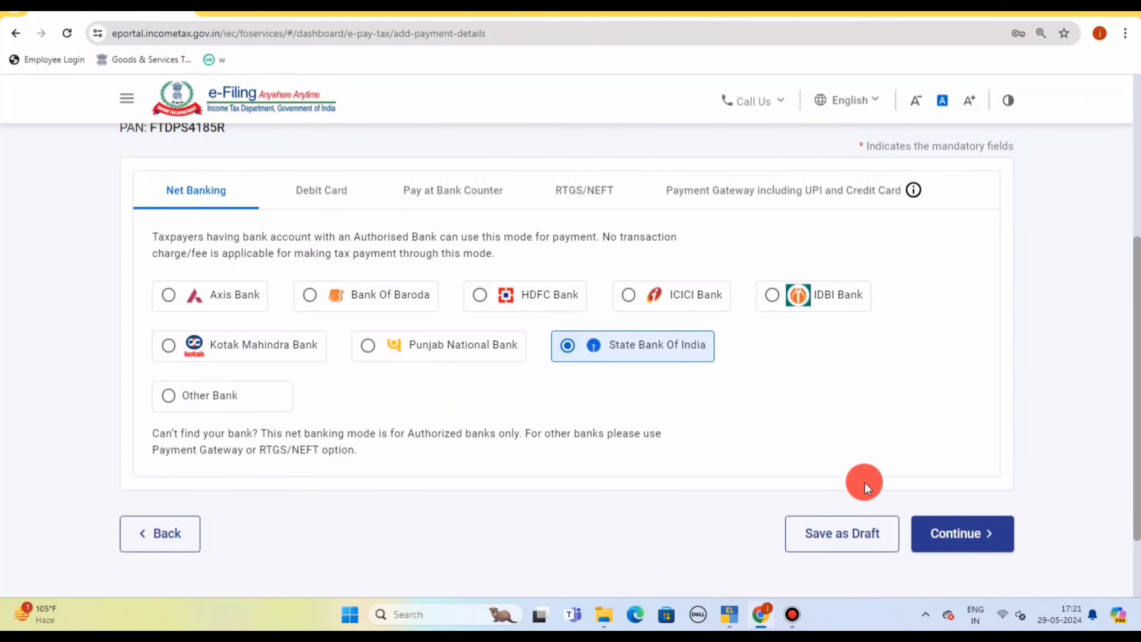
left_click(988, 546)
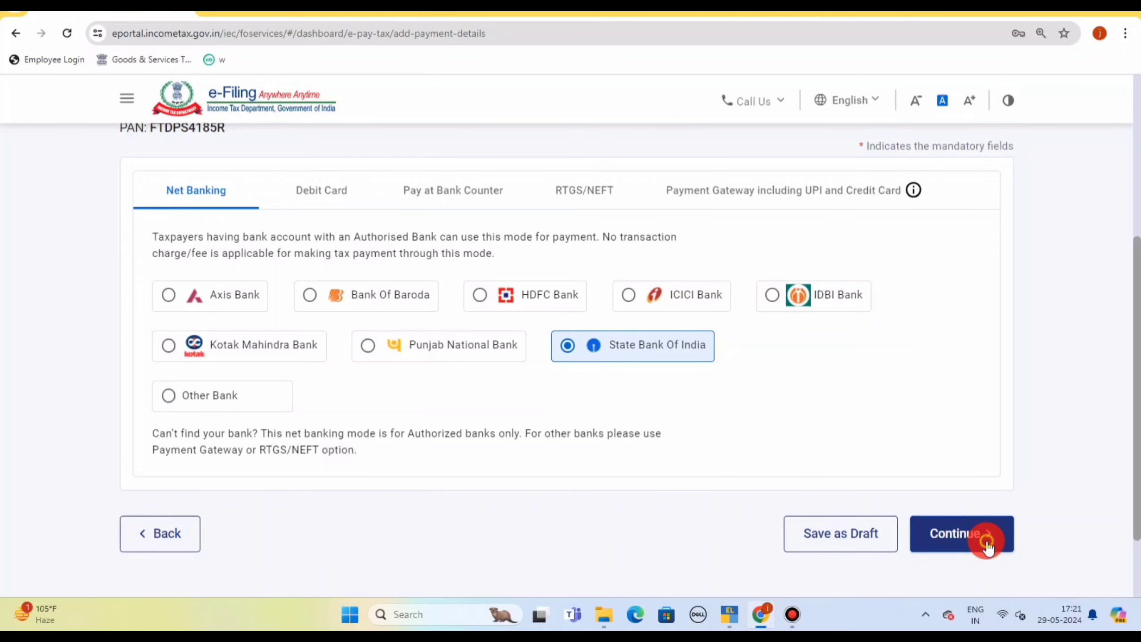
Step: Check the payment details and tax break-up in the preview and choose to pay now
scroll(634, 484, "down", 6)
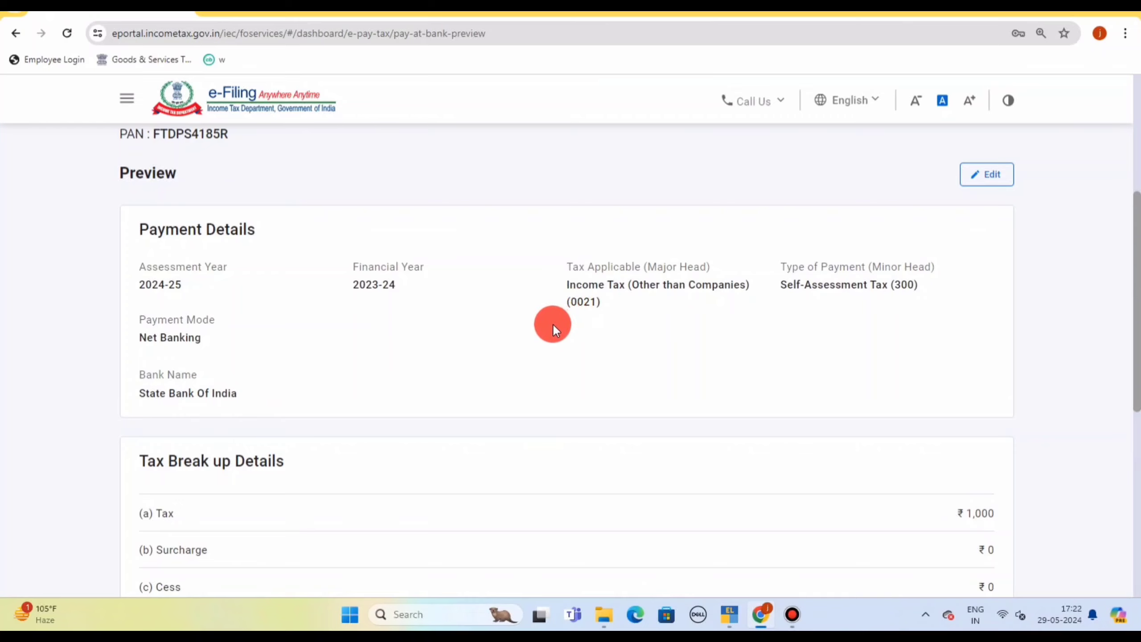
scroll(552, 323, "down", 1)
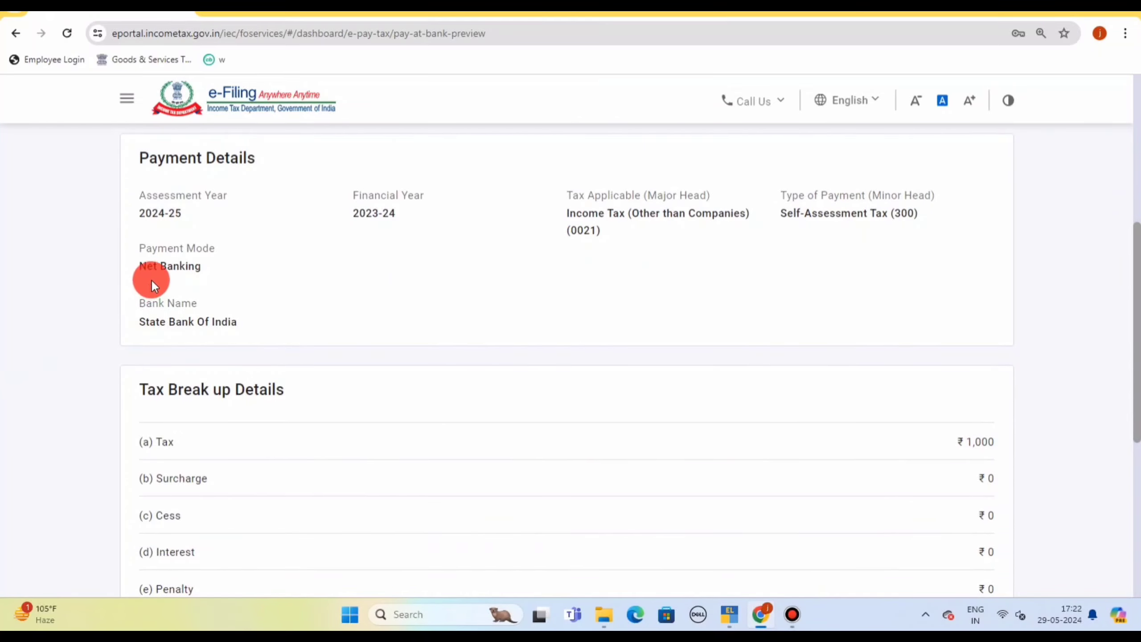
scroll(224, 387, "down", 3)
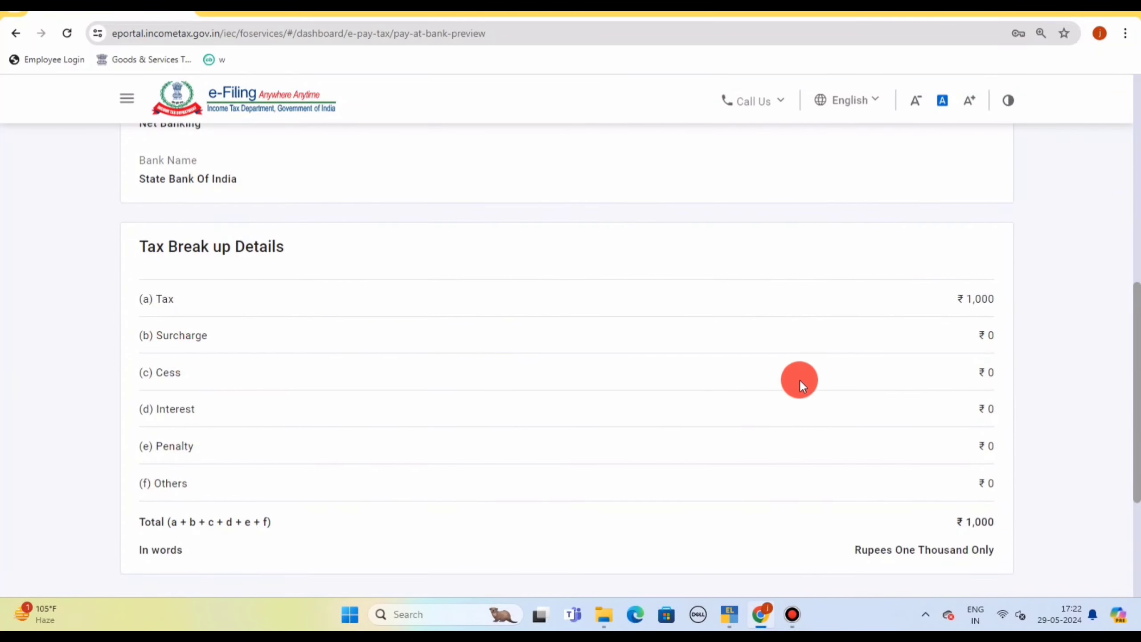
scroll(626, 490, "down", 2)
scroll(651, 476, "up", 1)
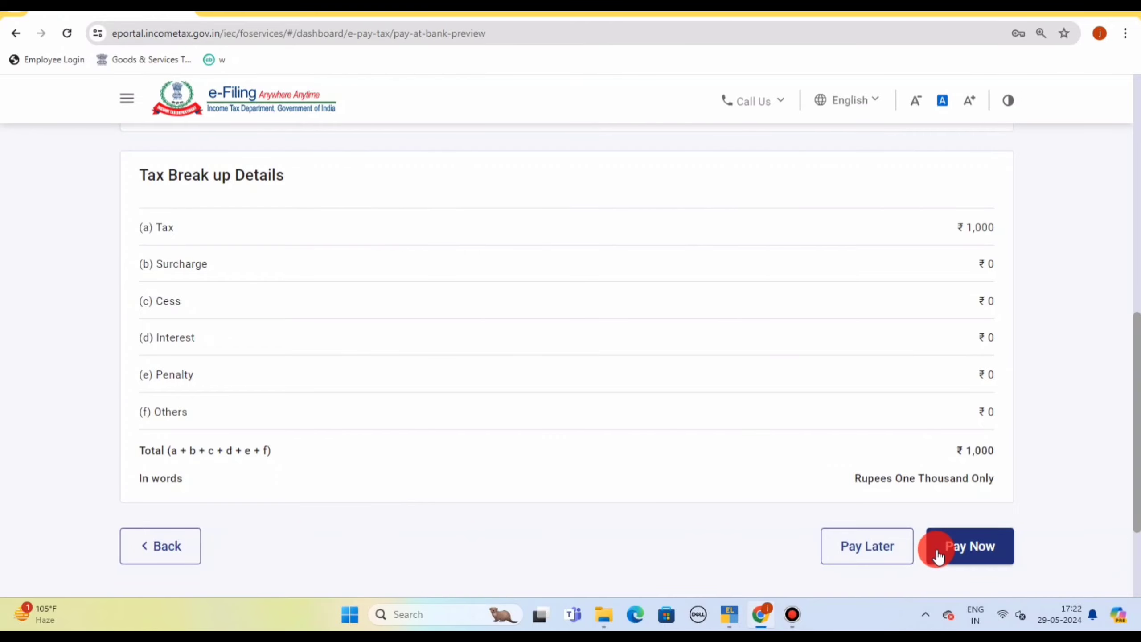
scroll(887, 552, "down", 1)
left_click(973, 491)
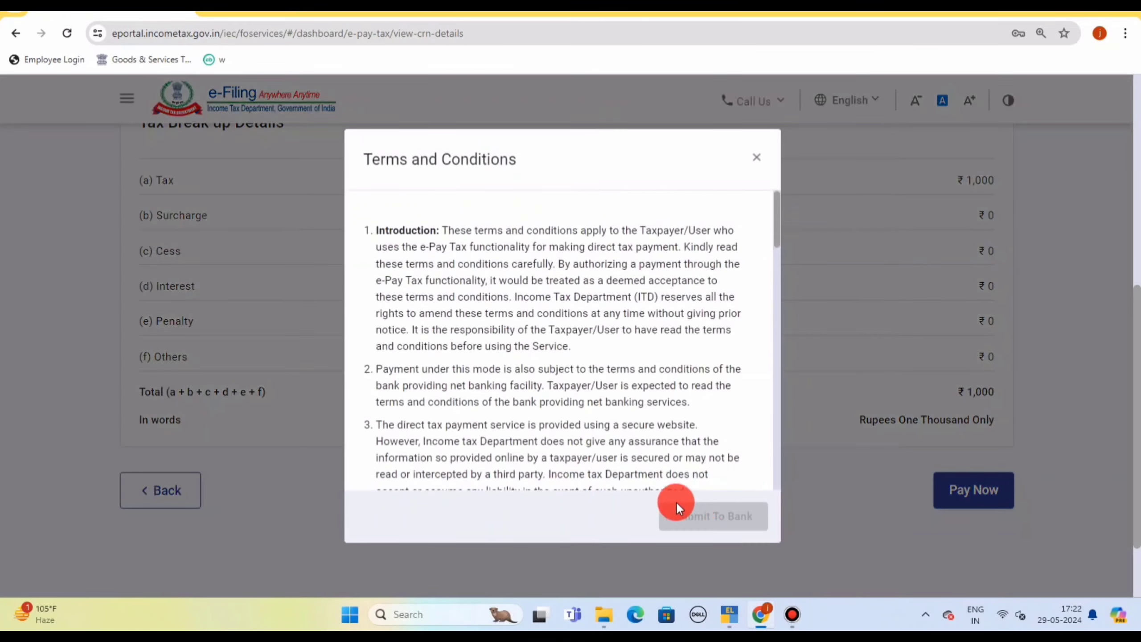
Step: Agree to the e-Pay Tax terms and conditions and submit the payment to the bank
scroll(557, 463, "down", 5)
scroll(556, 444, "down", 15)
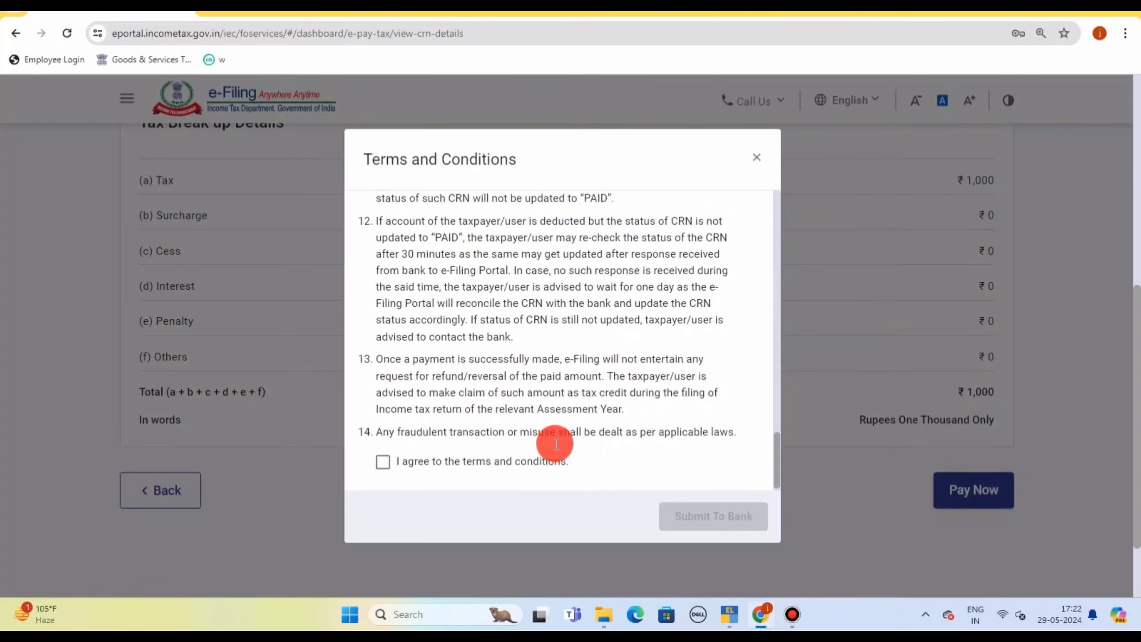
left_click(383, 461)
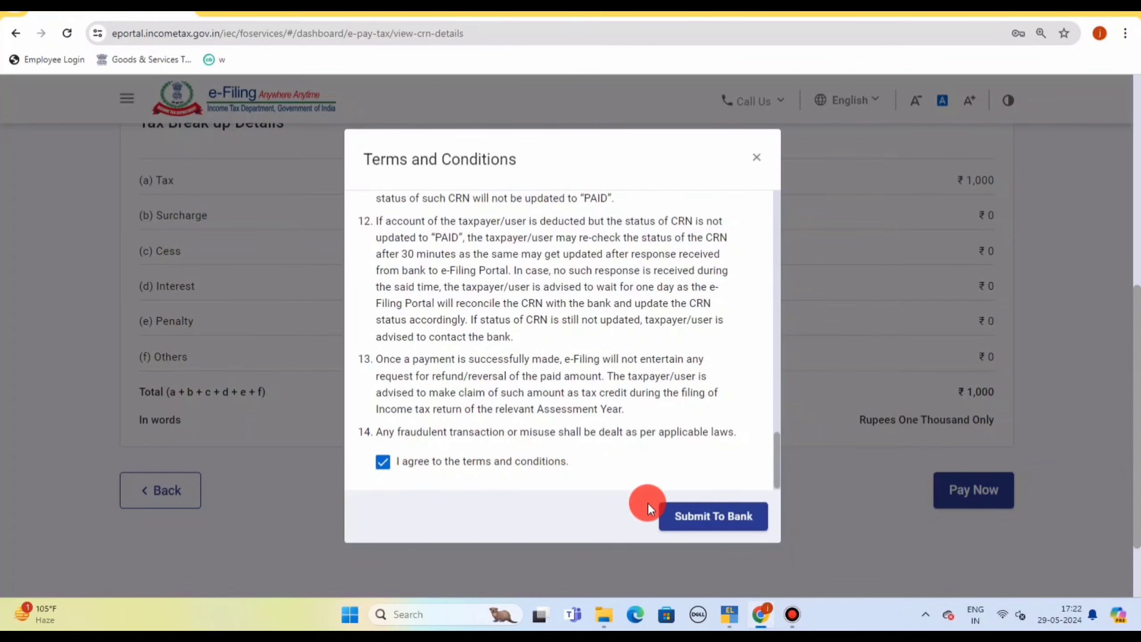
left_click(714, 525)
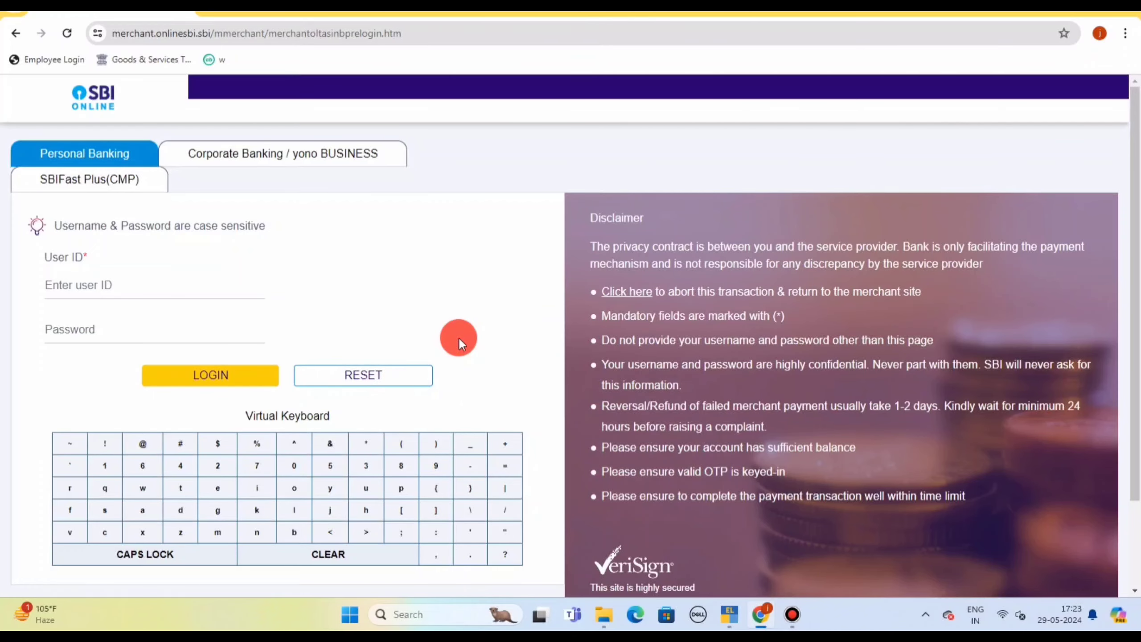
Step: Leave the SBI login page without paying and return to the e-Pay Tax page of the e-filing portal
left_click(15, 33)
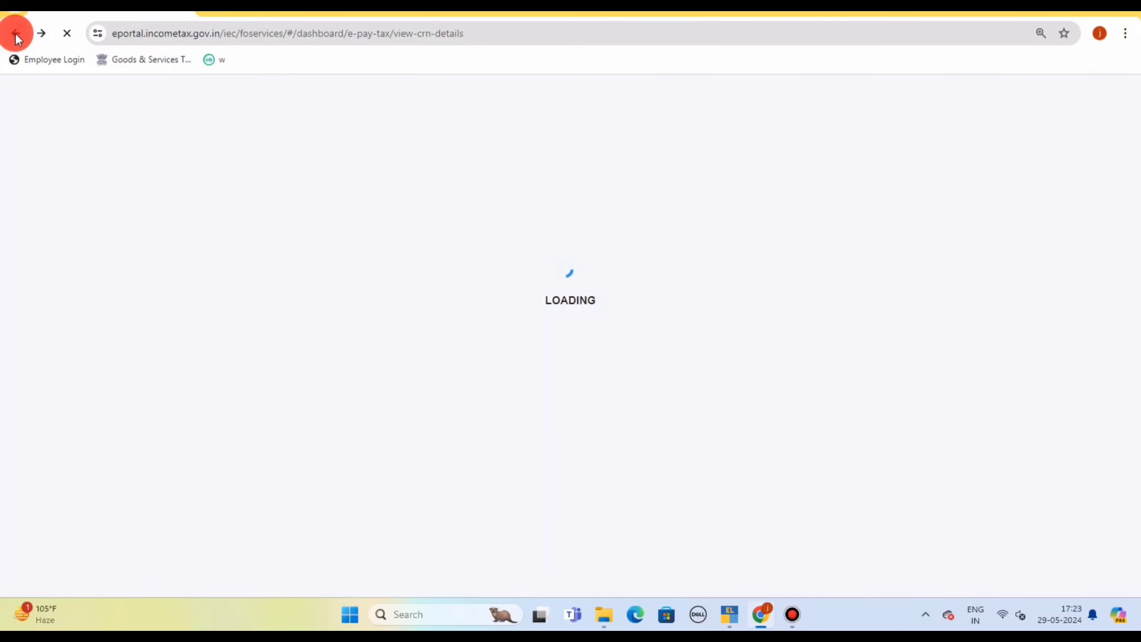
left_click(227, 157)
mouse_move(235, 231)
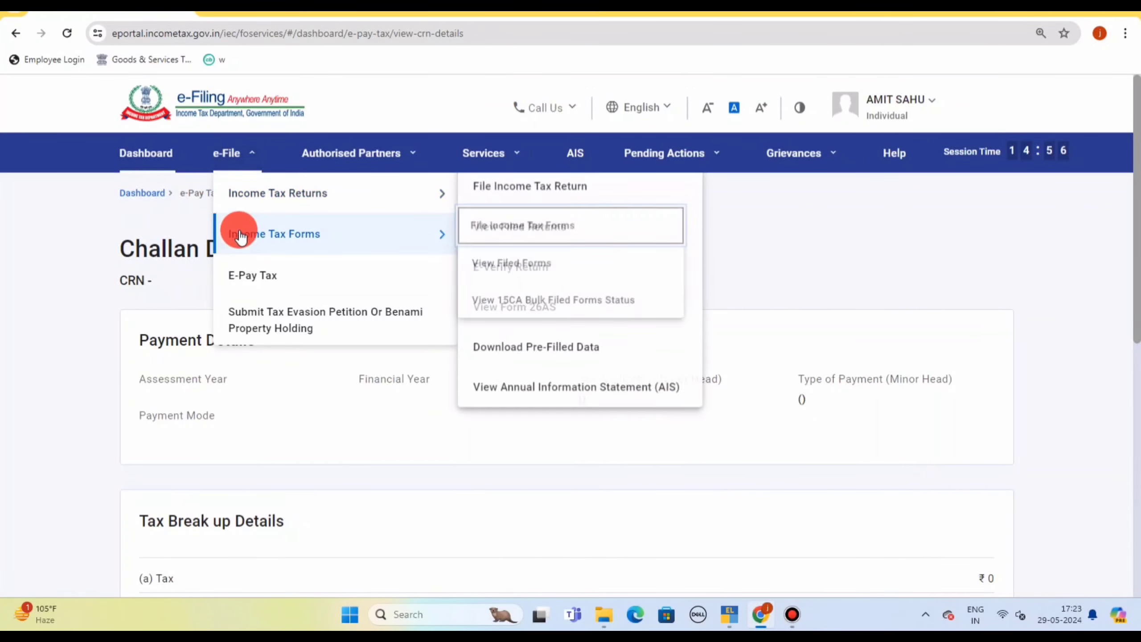
left_click(254, 281)
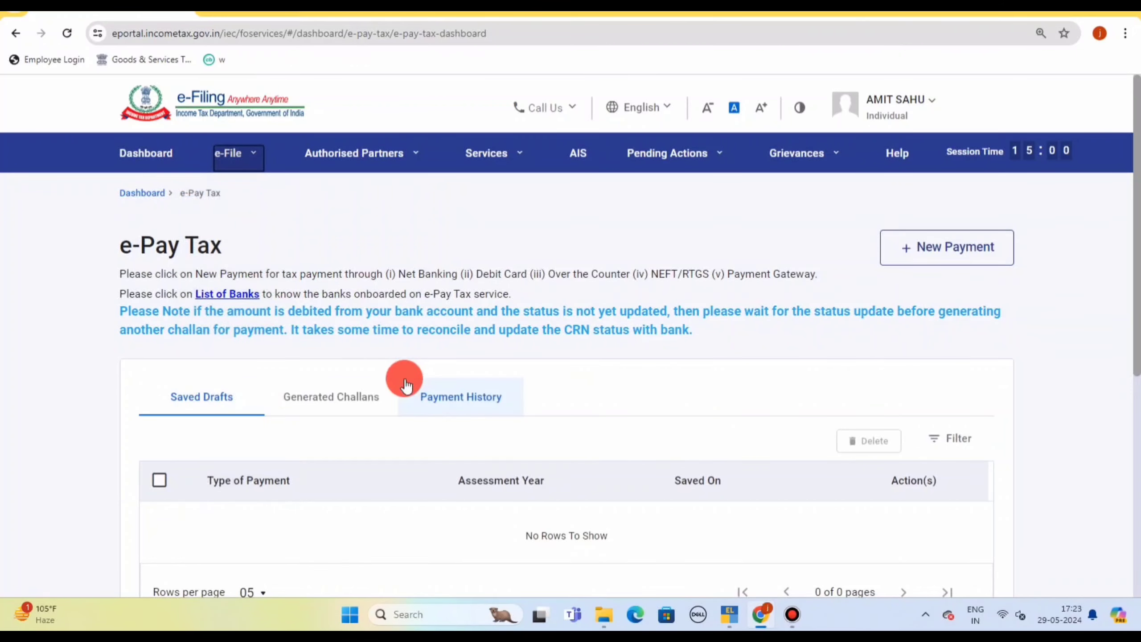
Step: Examine the self-assessment tax challan among the generated challans, including its status, validity and available actions
scroll(408, 387, "down", 4)
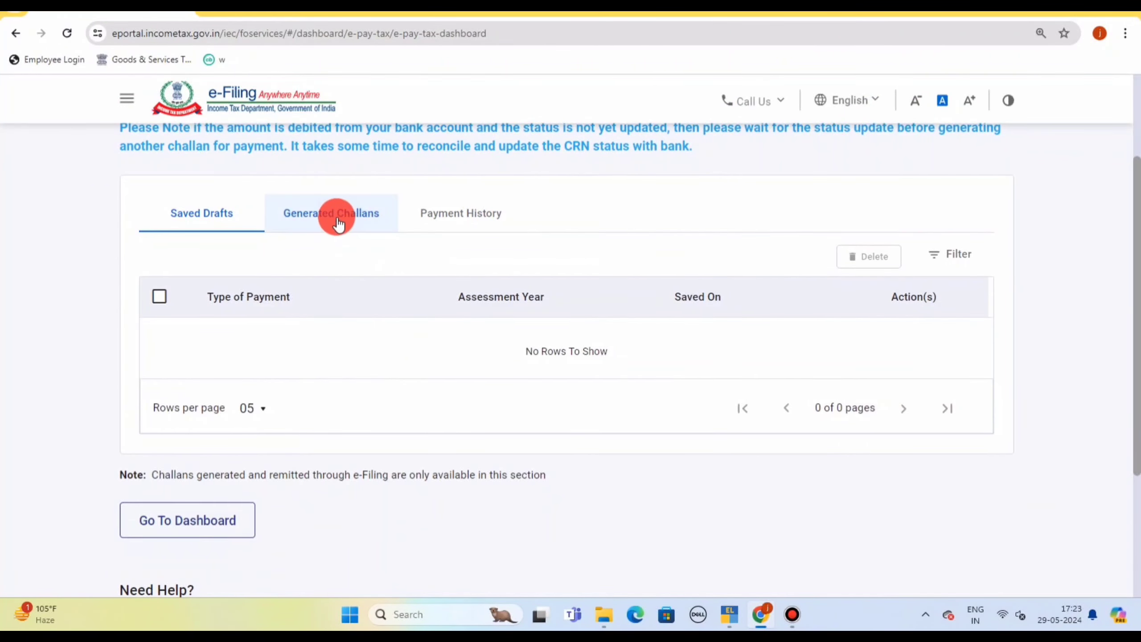
left_click(331, 219)
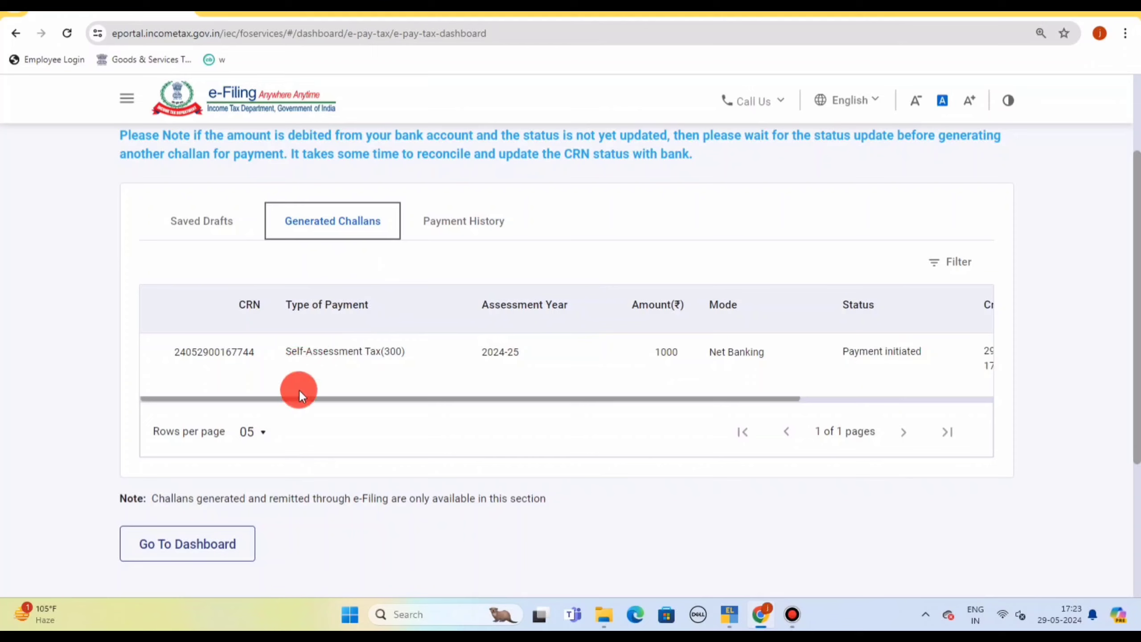
left_click_drag(308, 397, 562, 406)
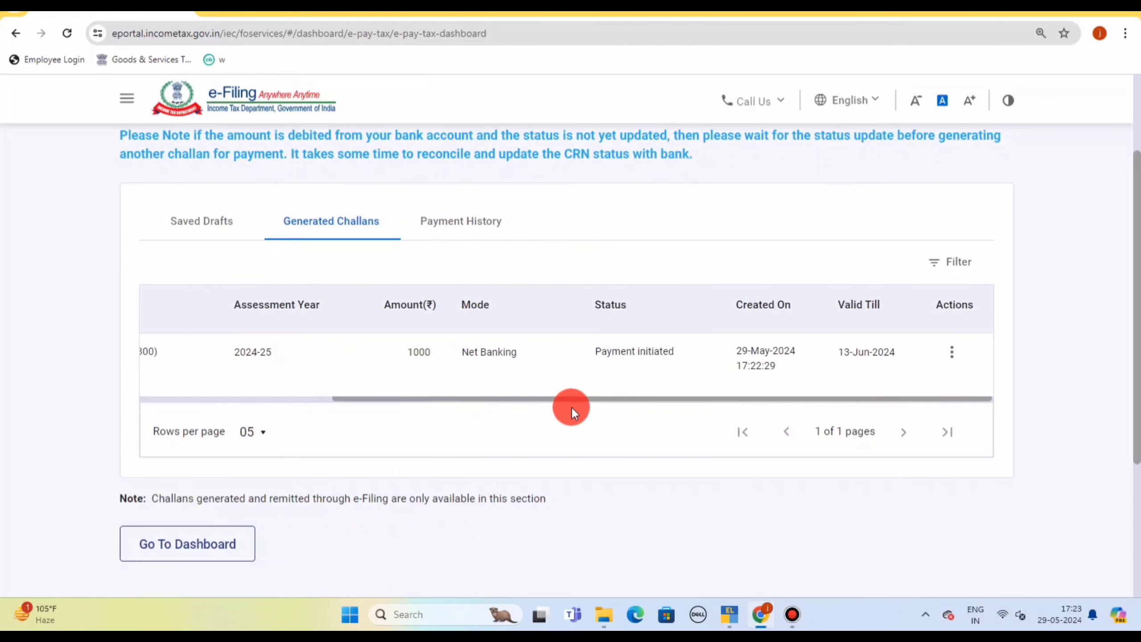
left_click_drag(571, 406, 301, 395)
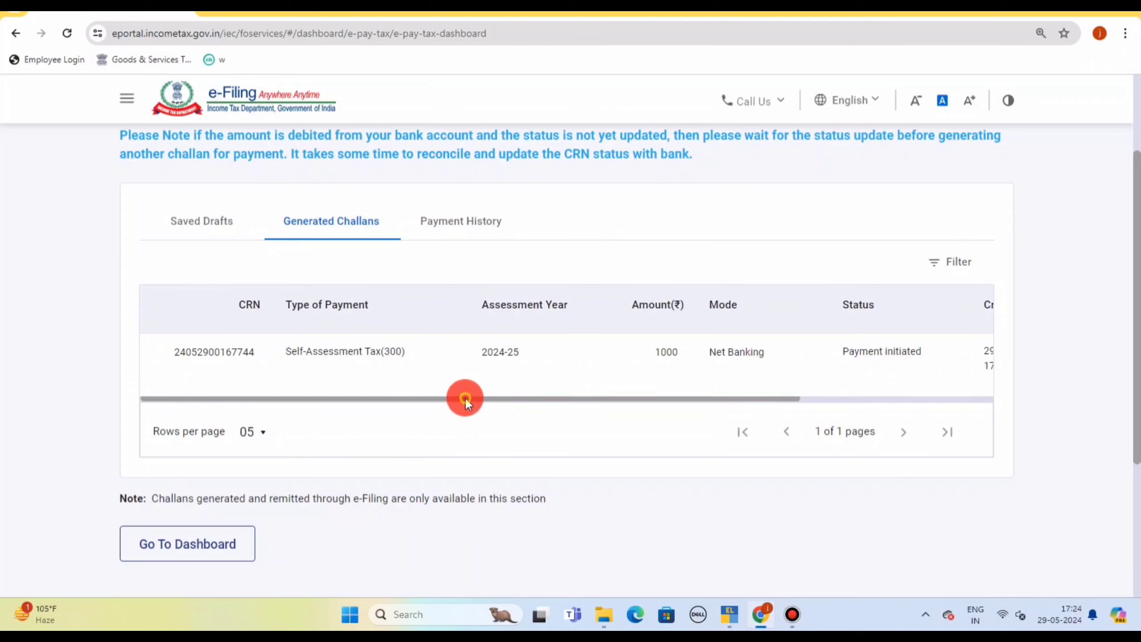
left_click_drag(465, 397, 688, 398)
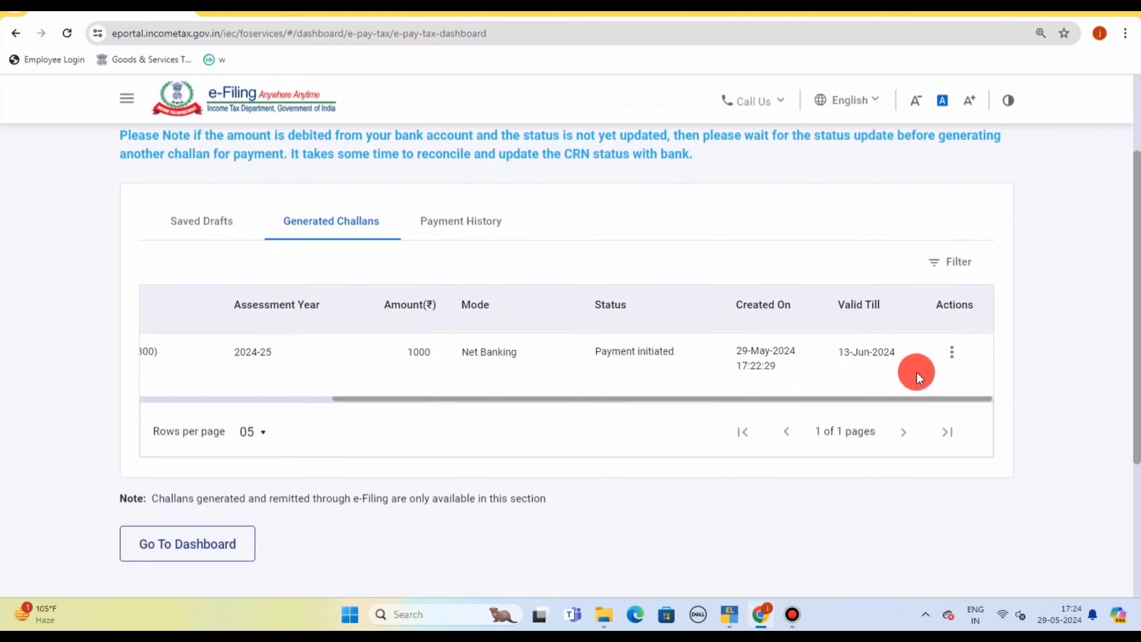
left_click(951, 351)
left_click(963, 427)
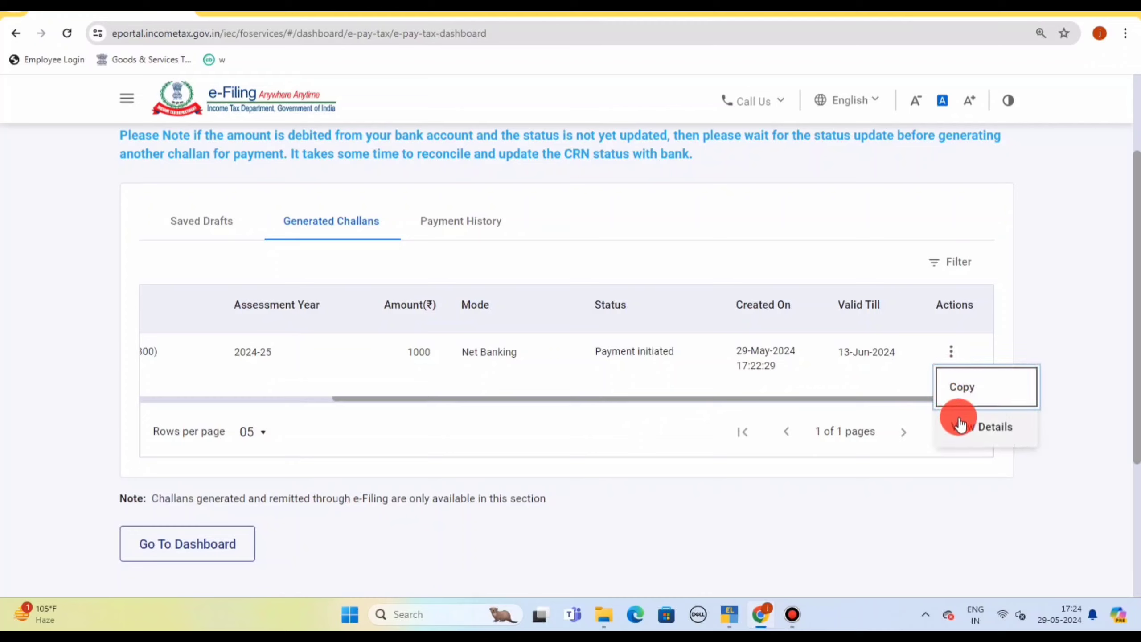
Step: Check the payment history, then return to the generated challans and review the challan's status and dates
left_click(461, 220)
left_click(359, 225)
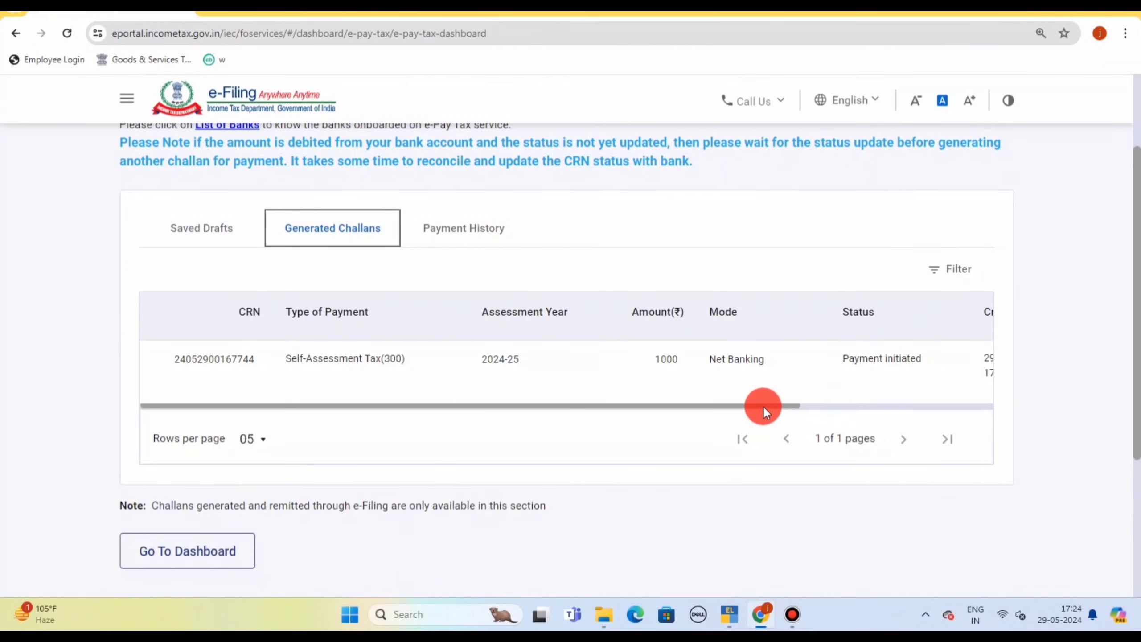
left_click_drag(763, 405, 947, 434)
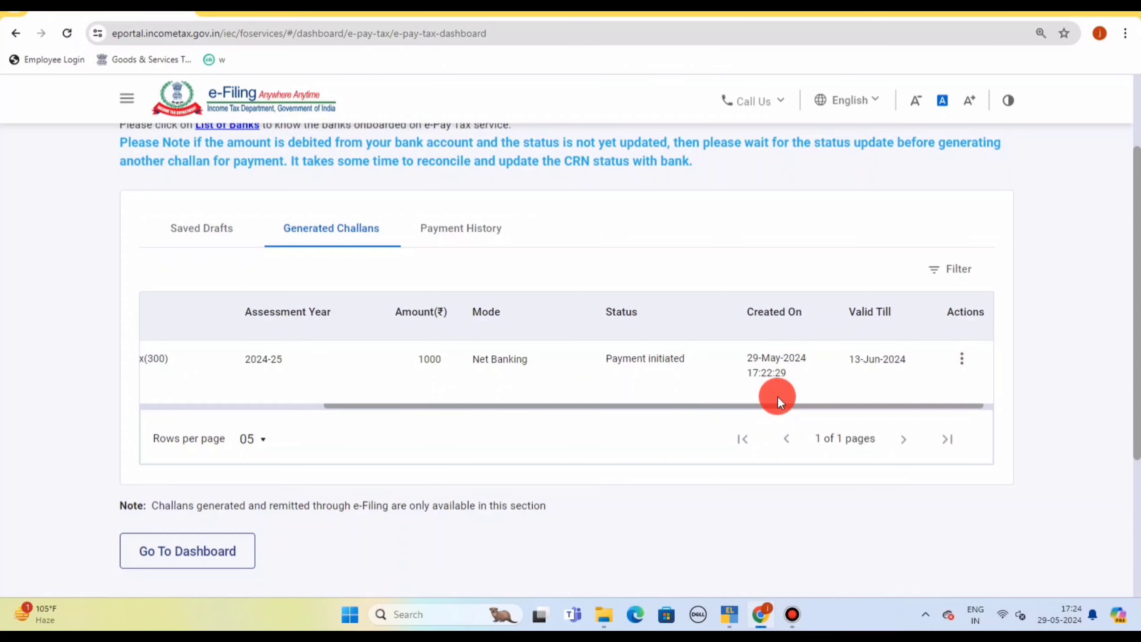
scroll(778, 395, "up", 2)
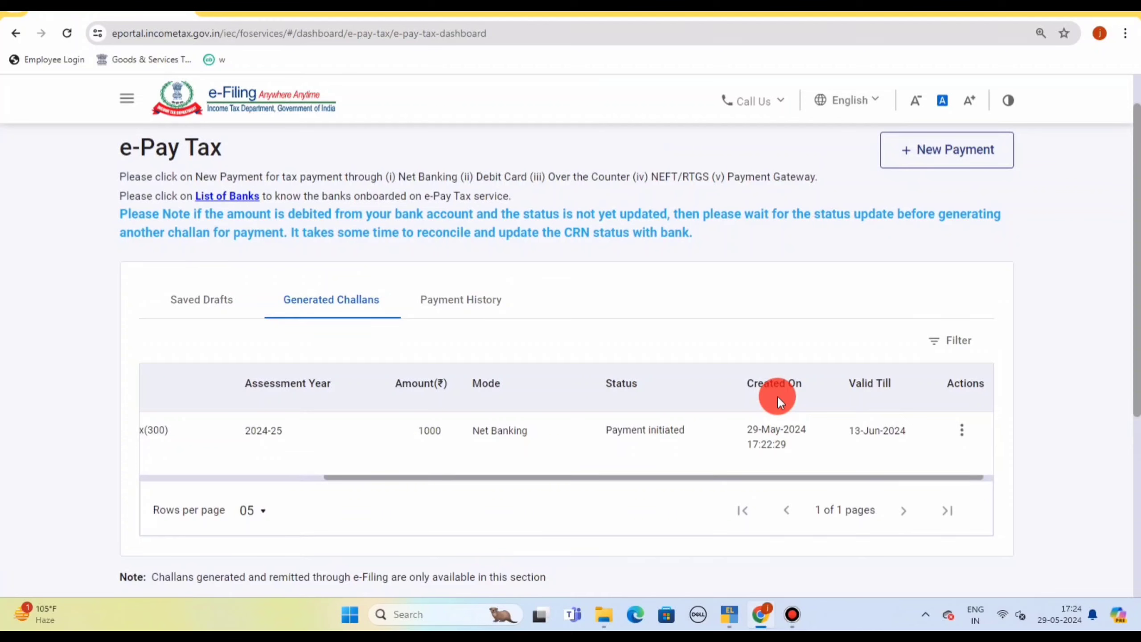